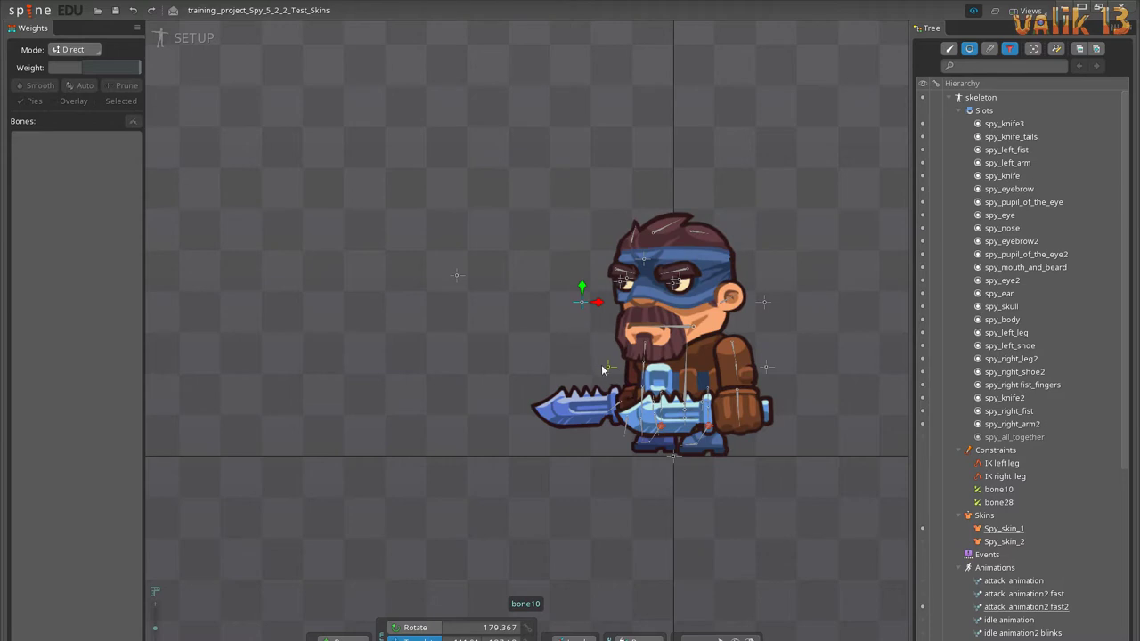
Step: Test-move bone28 upward on Spy_skin_1 and again with Spy_skin_2 shown, undoing each move
{"action": "left_click", "coordinate": [607, 368]}
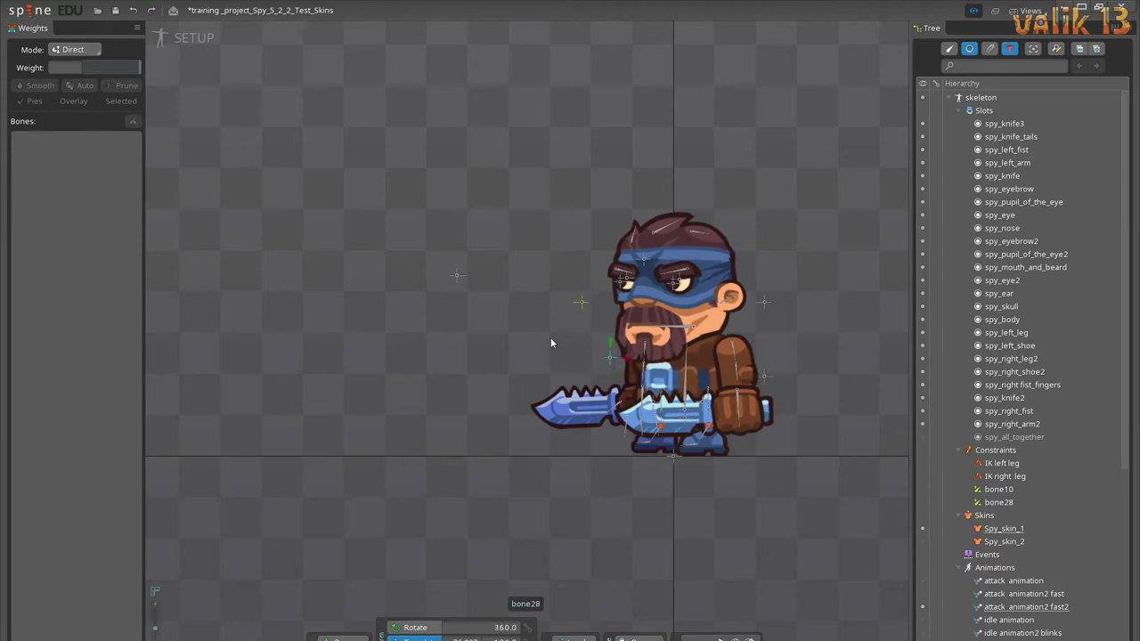
{"action": "key", "text": "ctrl+s"}
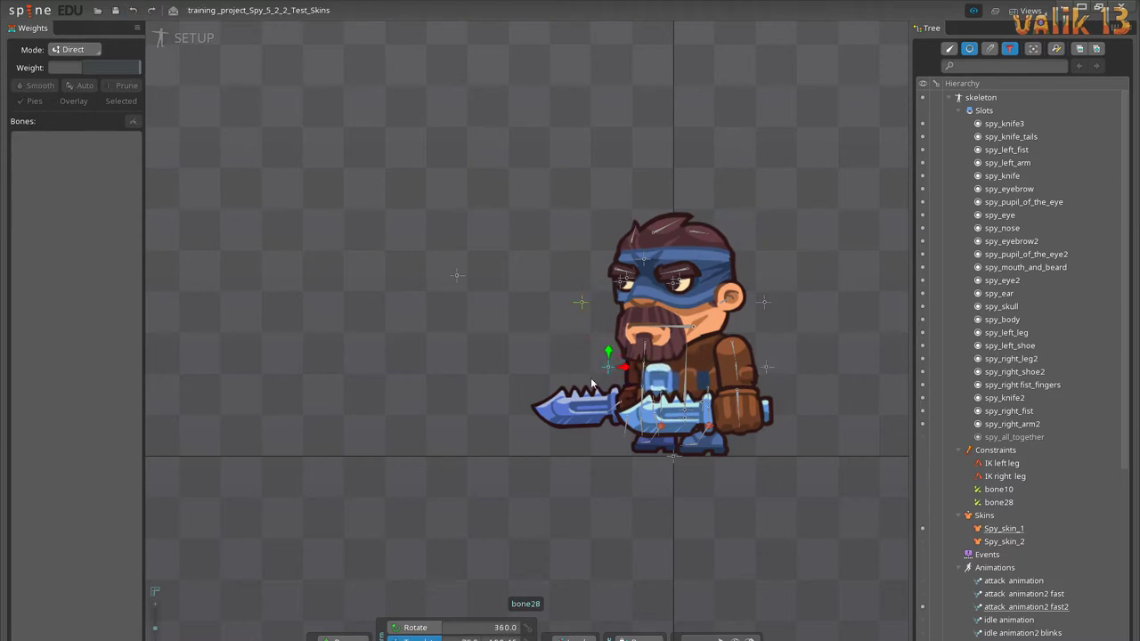
{"action": "left_click", "coordinate": [921, 541]}
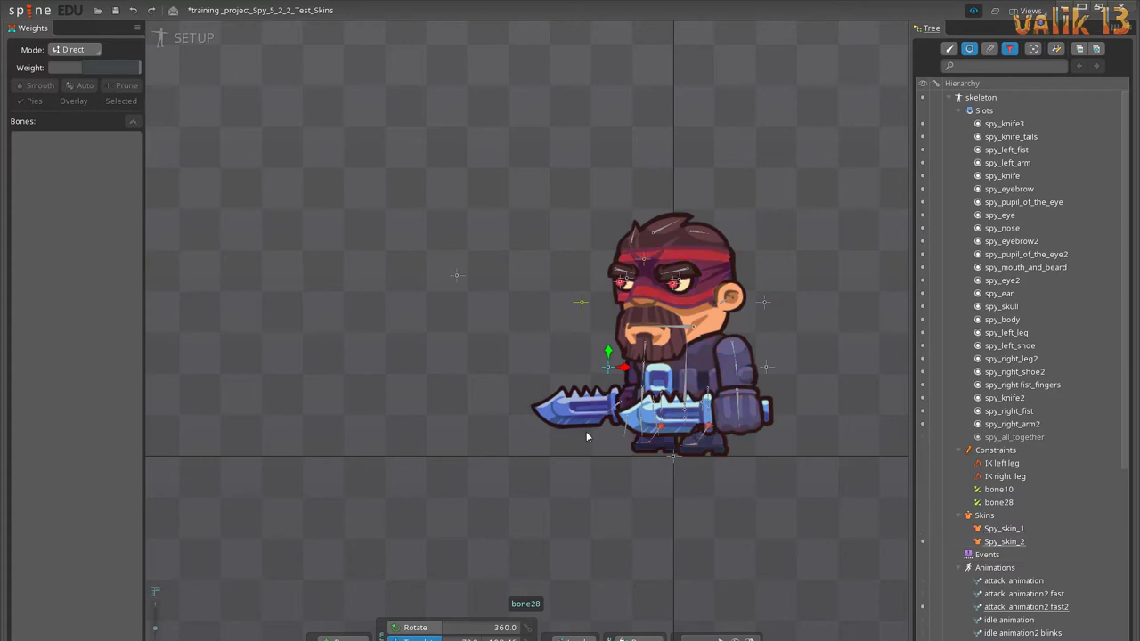
{"action": "mouse_move", "coordinate": [573, 351]}
{"action": "left_mouse_down"}
{"action": "mouse_move", "coordinate": [552, 356]}
{"action": "mouse_move", "coordinate": [573, 338]}
{"action": "left_mouse_up"}
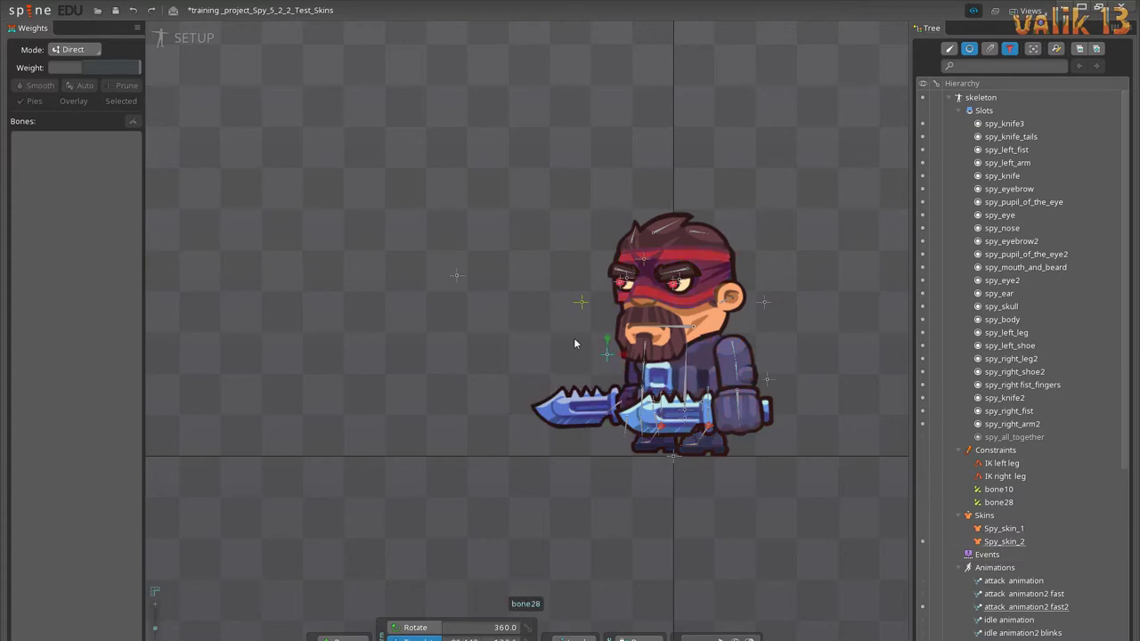
{"action": "key", "text": "ctrl+z"}
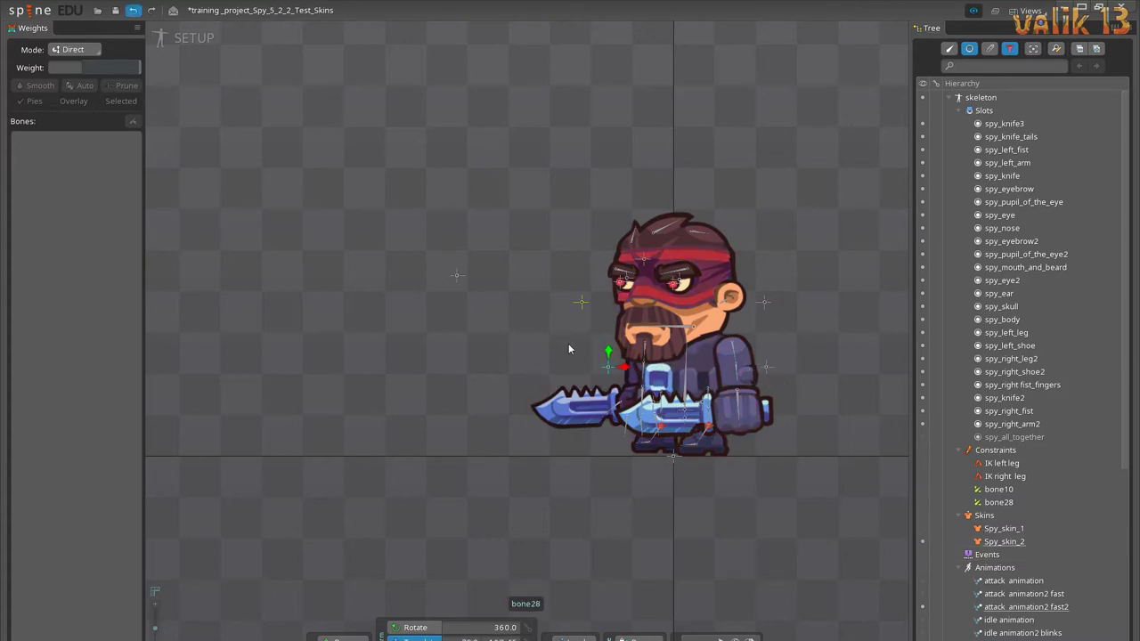
Step: Test-move bone10 slightly down and left with Spy_skin_2 shown, and undo the move
{"action": "left_click", "coordinate": [574, 302]}
{"action": "left_click_drag", "start_coordinate": [574, 302], "coordinate": [551, 336]}
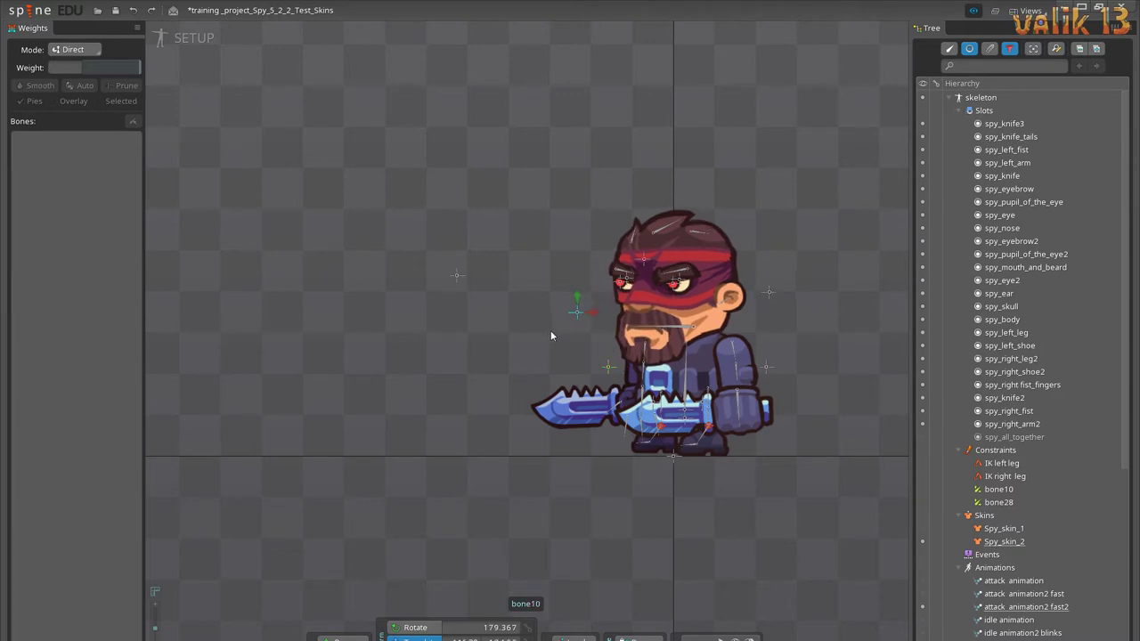
{"action": "key", "text": "ctrl+z"}
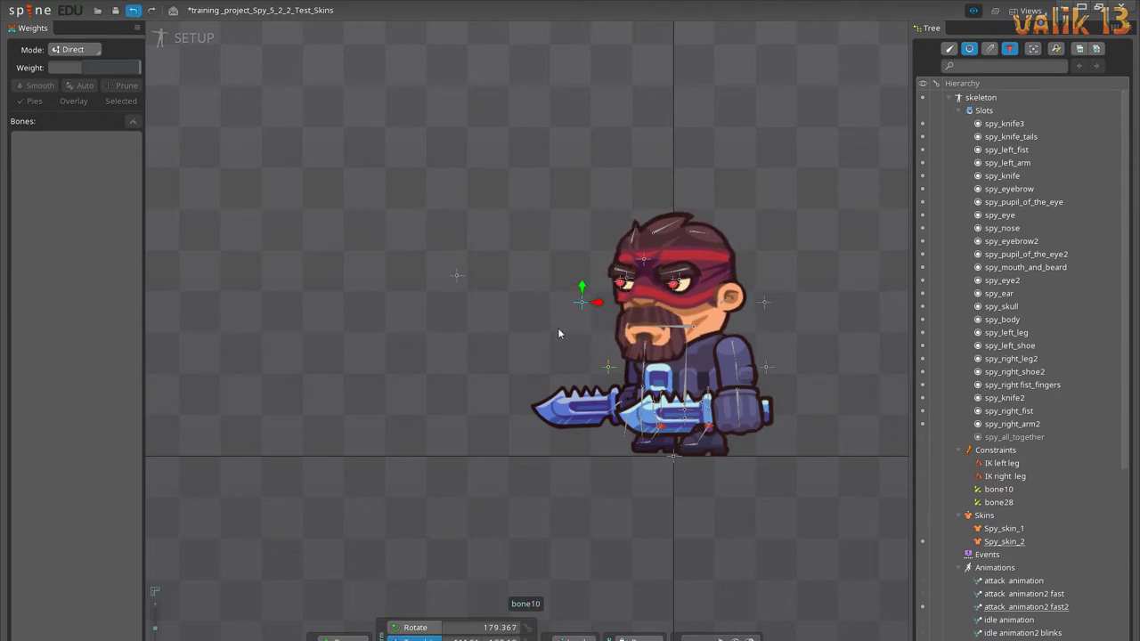
Step: Switch back to Spy_skin_1, open the animation preview and play idle animation on Spy_skin_1, Spy_skin_2 and Spy_skin_1 again
{"action": "left_click", "coordinate": [922, 529]}
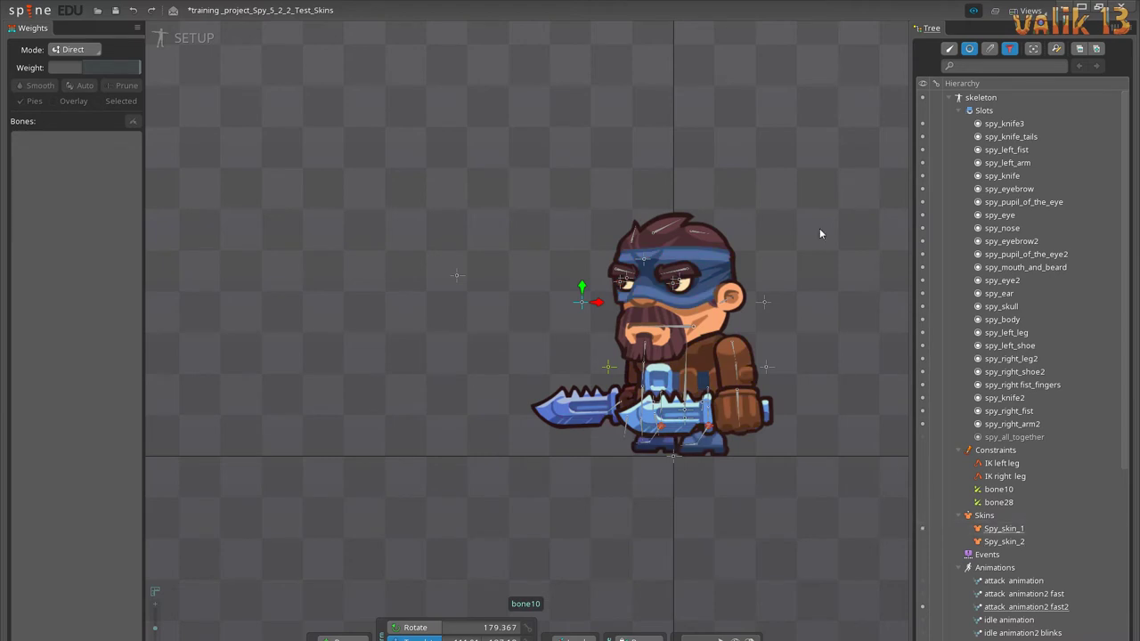
{"action": "key", "text": "ctrl+p"}
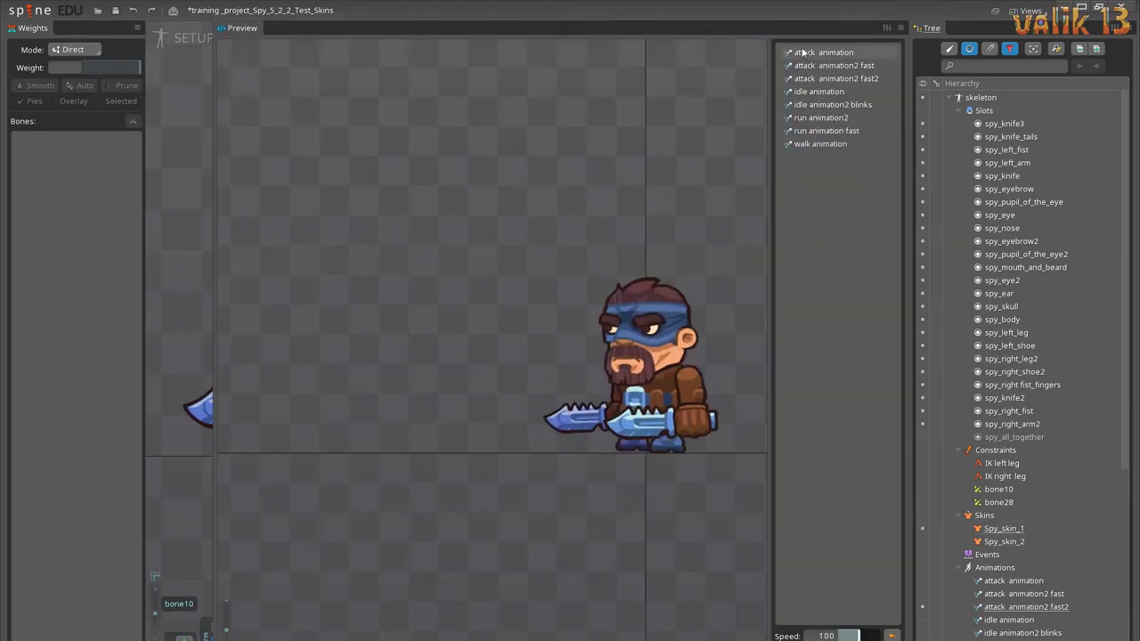
{"action": "left_click", "coordinate": [788, 92]}
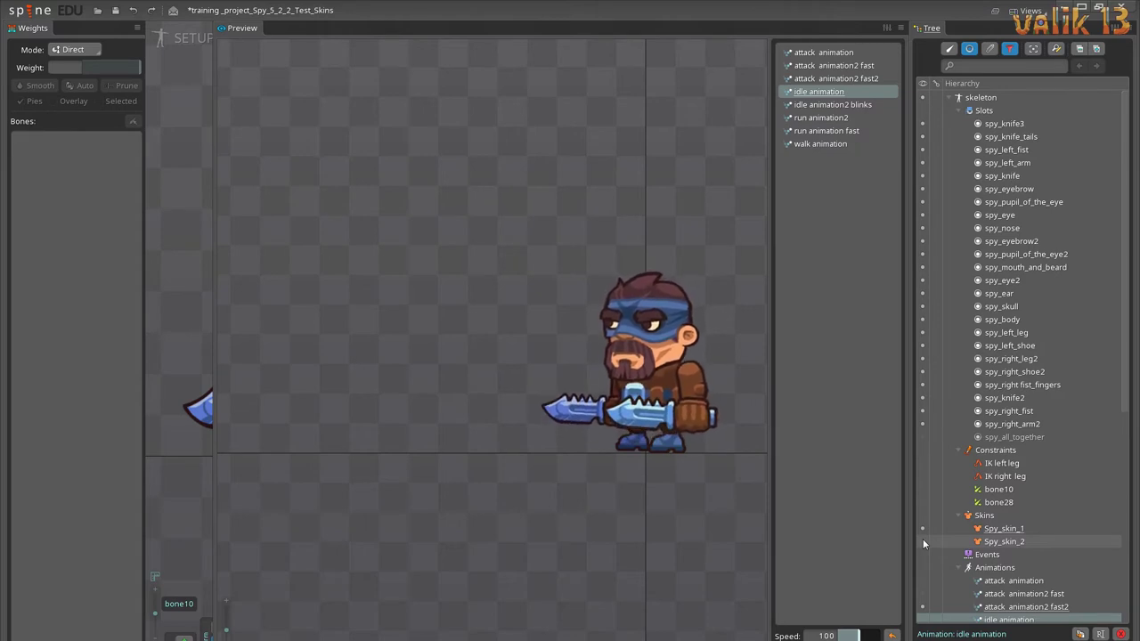
{"action": "left_click", "coordinate": [922, 540]}
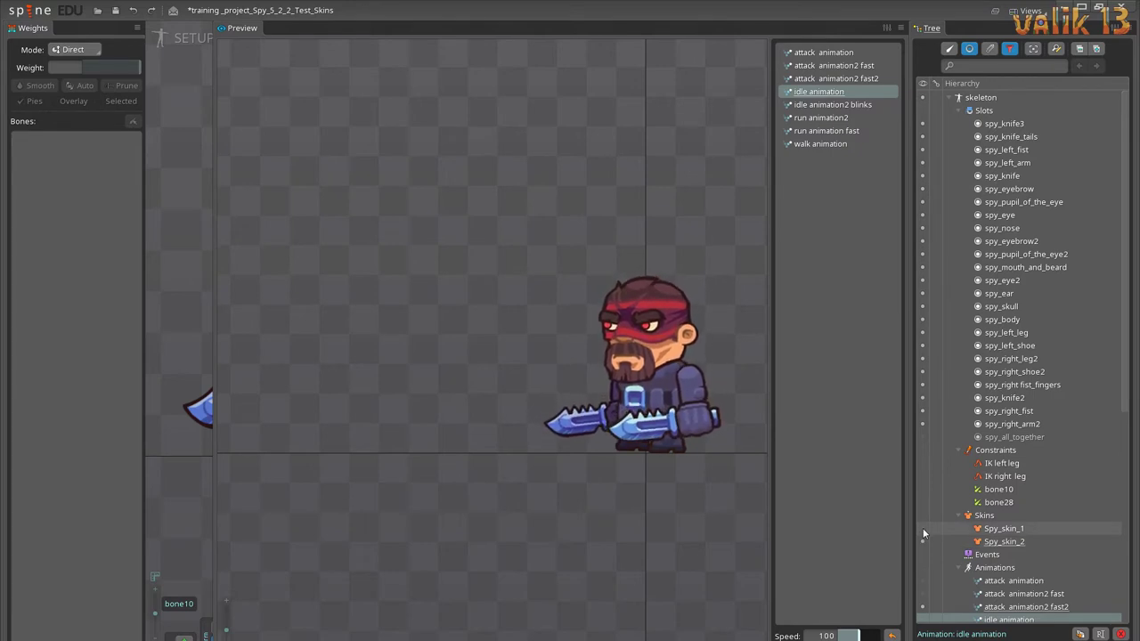
{"action": "left_click", "coordinate": [922, 529]}
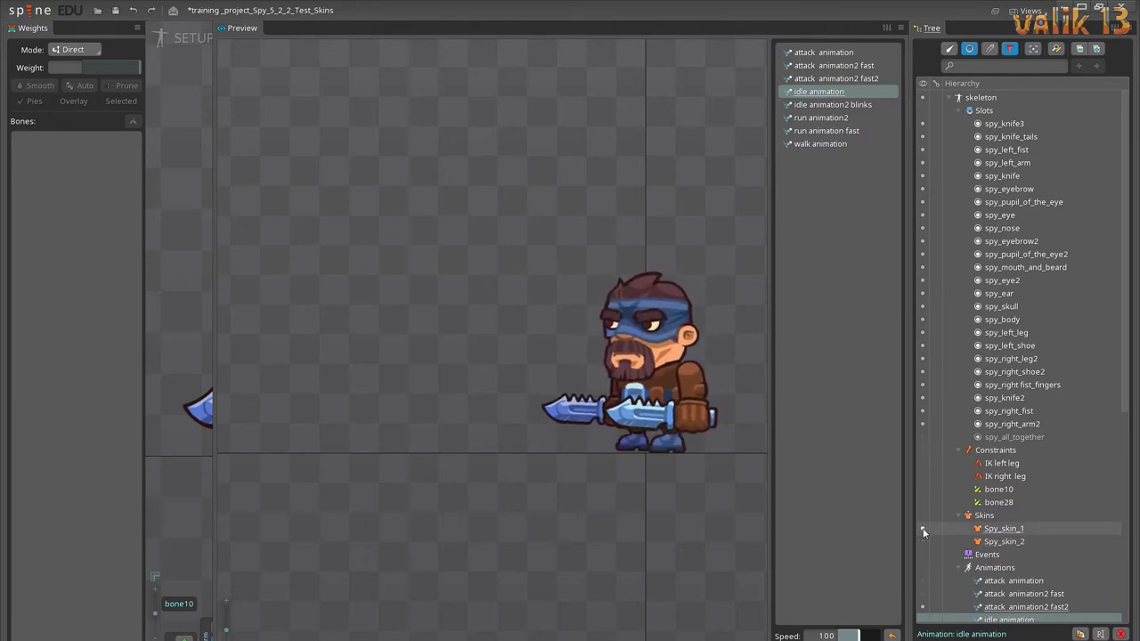
Step: Preview idle animation2 blinks, switching the character to Spy_skin_2 and back to Spy_skin_1
{"action": "left_click", "coordinate": [867, 105]}
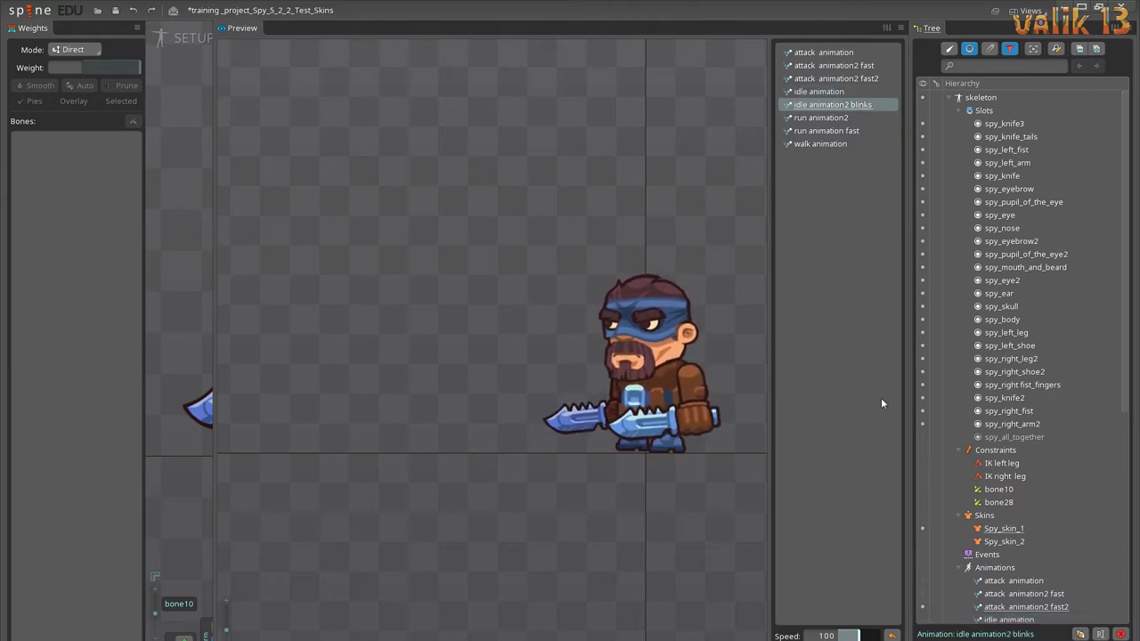
{"action": "left_click", "coordinate": [923, 542]}
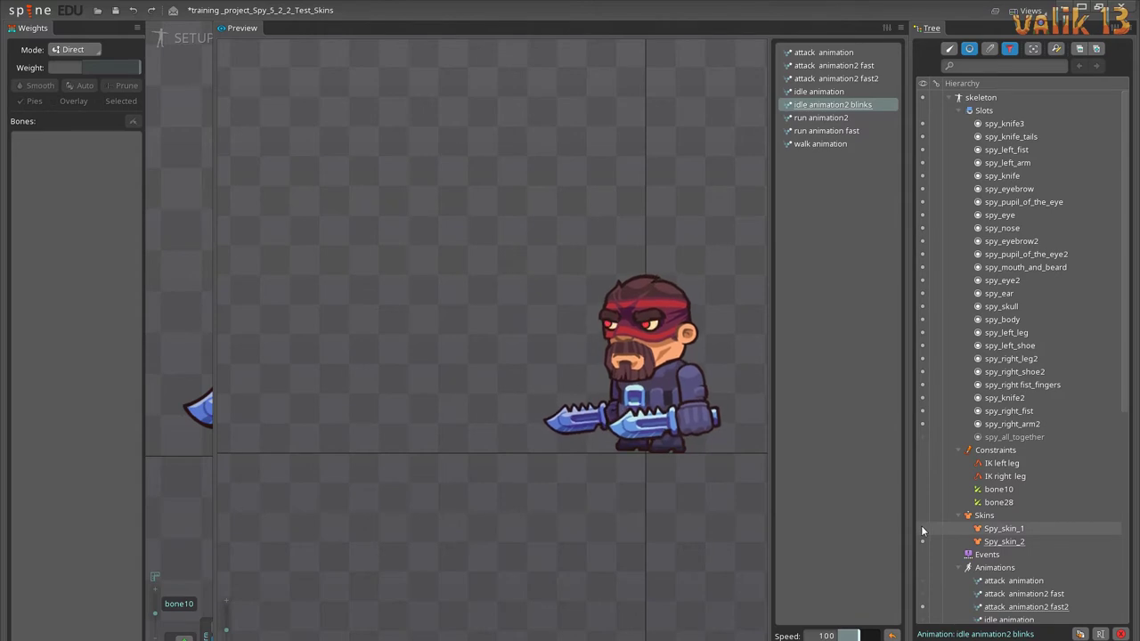
{"action": "left_click", "coordinate": [922, 528]}
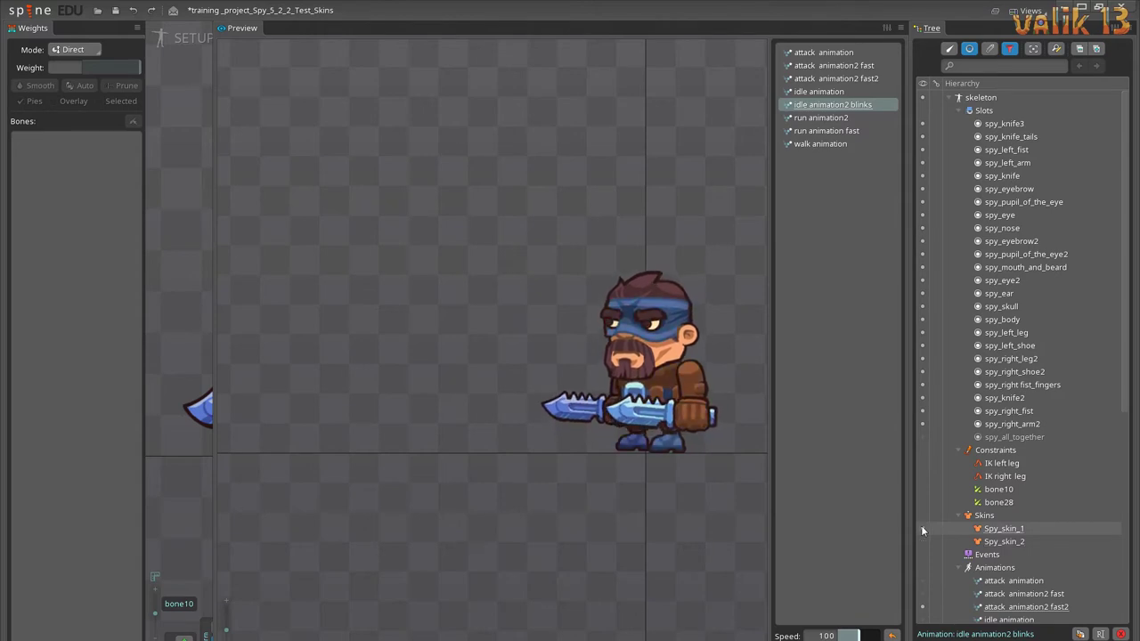
Step: Preview walk animation, alternating twice between Spy_skin_2 and Spy_skin_1 and ending on Spy_skin_1
{"action": "left_click", "coordinate": [829, 145]}
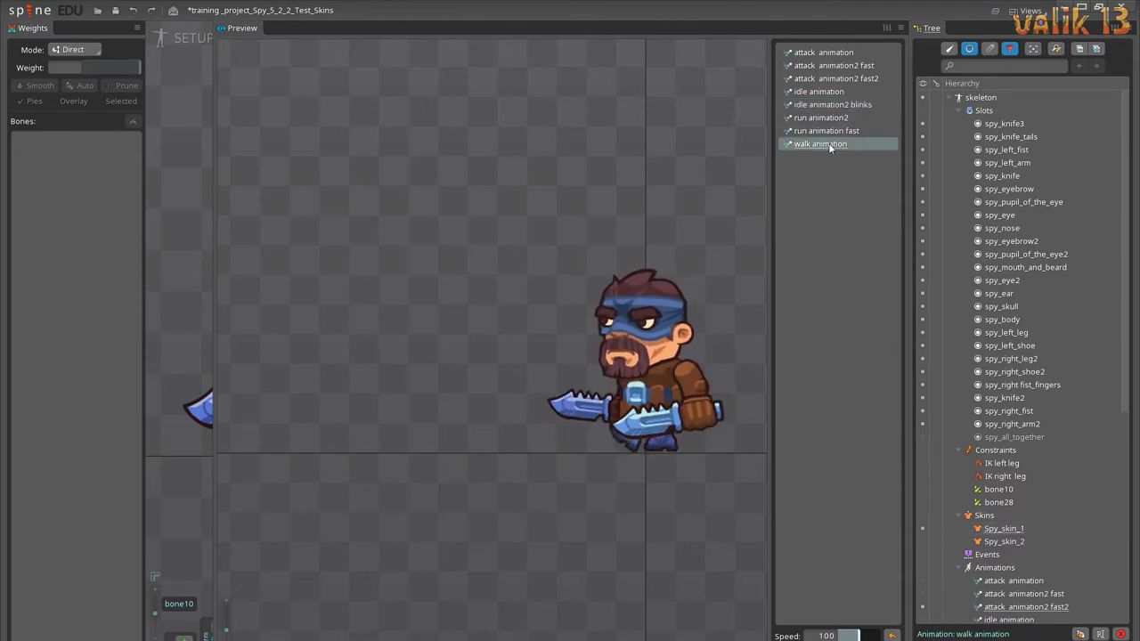
{"action": "left_click", "coordinate": [922, 541]}
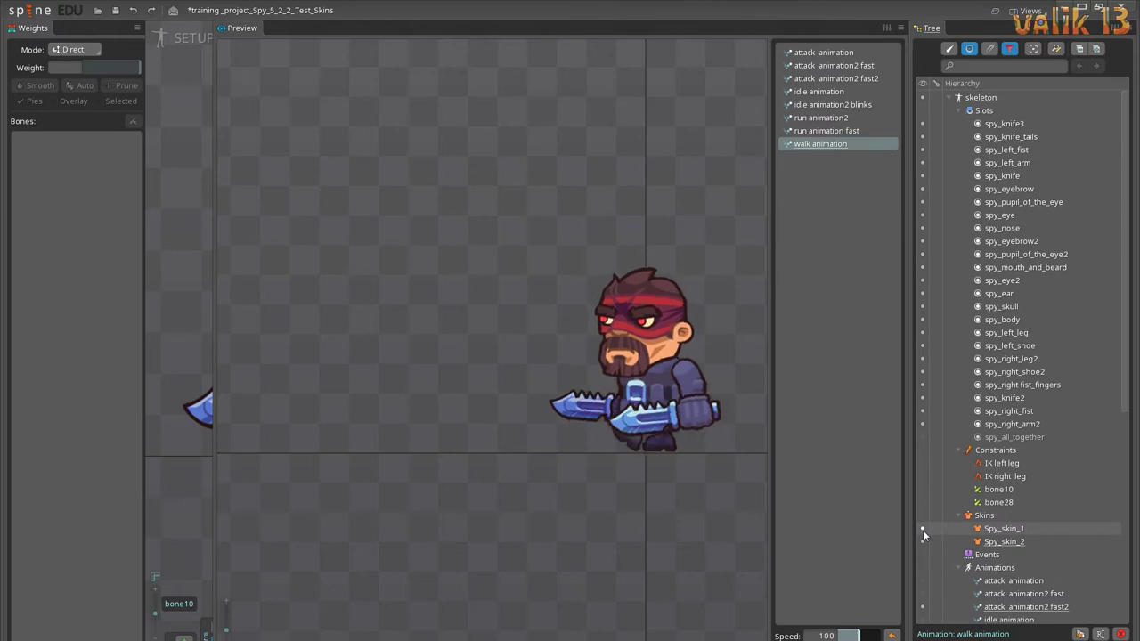
{"action": "left_click", "coordinate": [922, 530]}
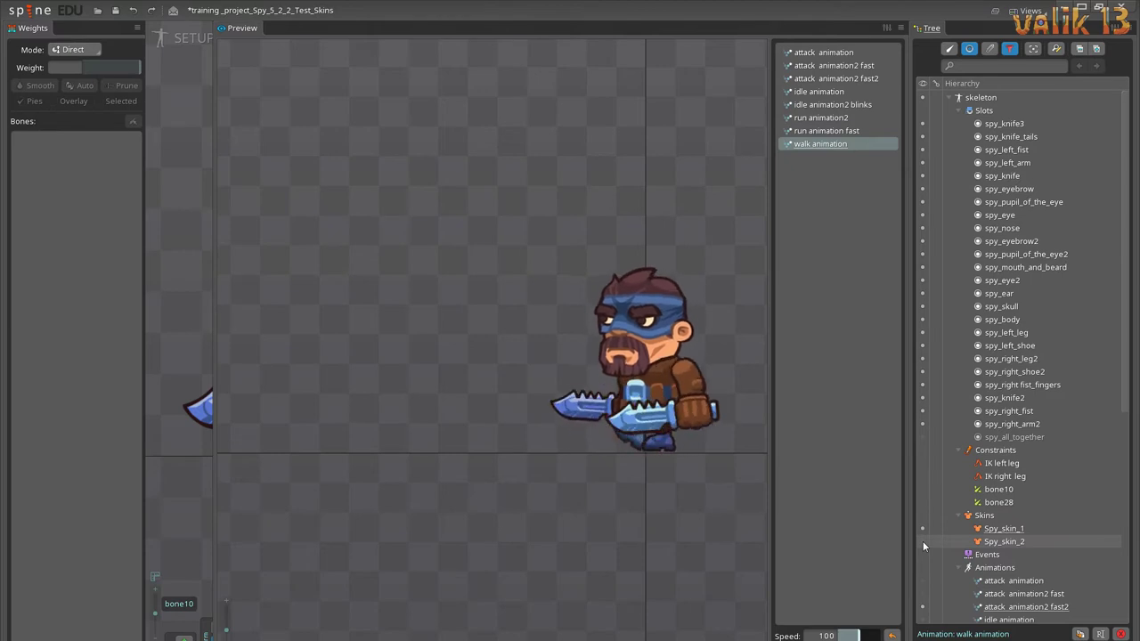
{"action": "left_click", "coordinate": [922, 542]}
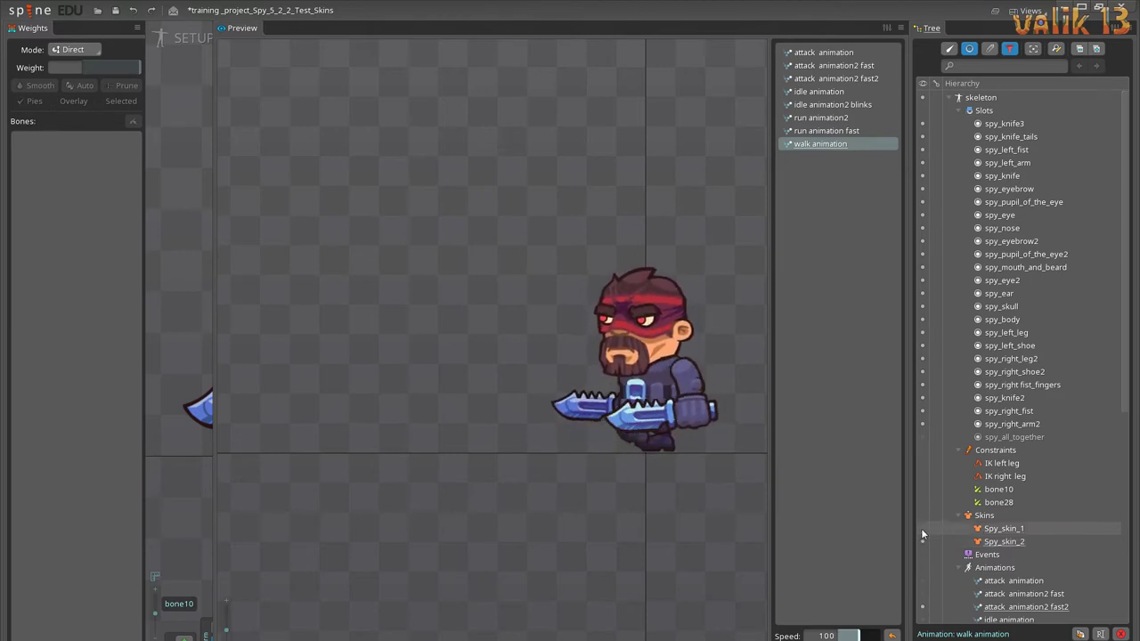
{"action": "left_click", "coordinate": [923, 528]}
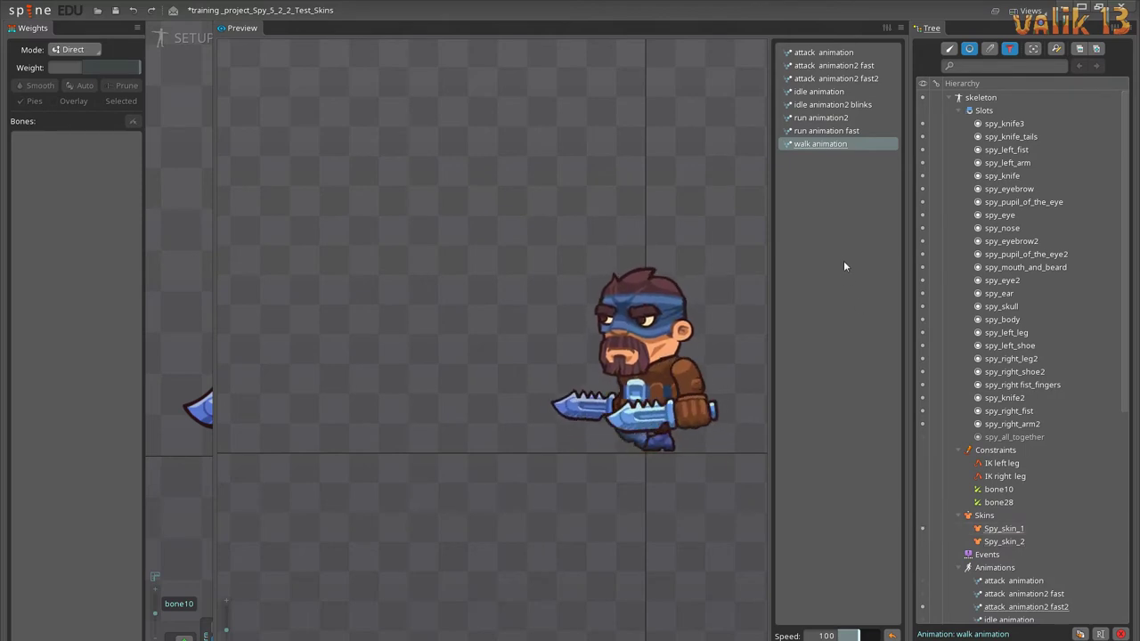
Step: Compare both skins in the previews of run animation fast and attack animation2 fast2, ending on Spy_skin_2
{"action": "left_click", "coordinate": [815, 132]}
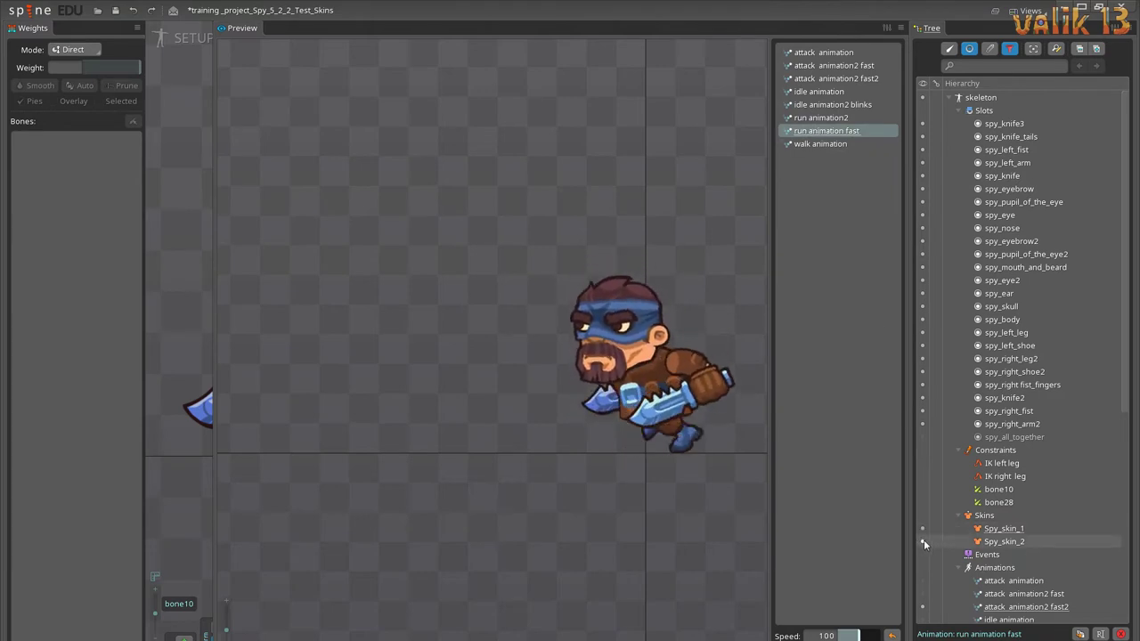
{"action": "left_click", "coordinate": [924, 541]}
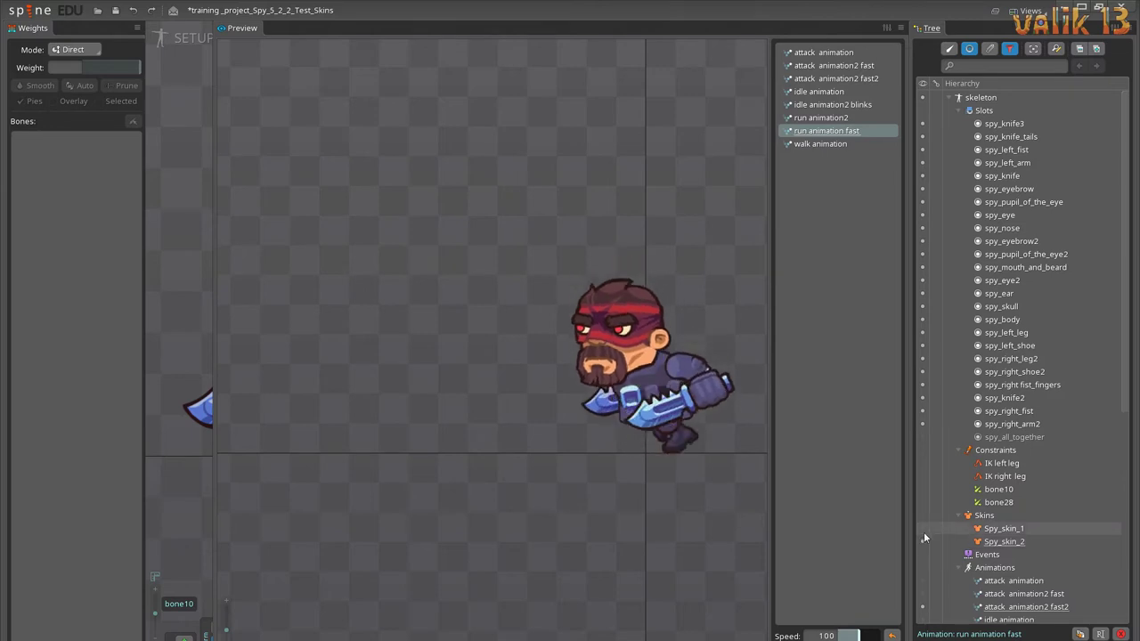
{"action": "left_click", "coordinate": [922, 528]}
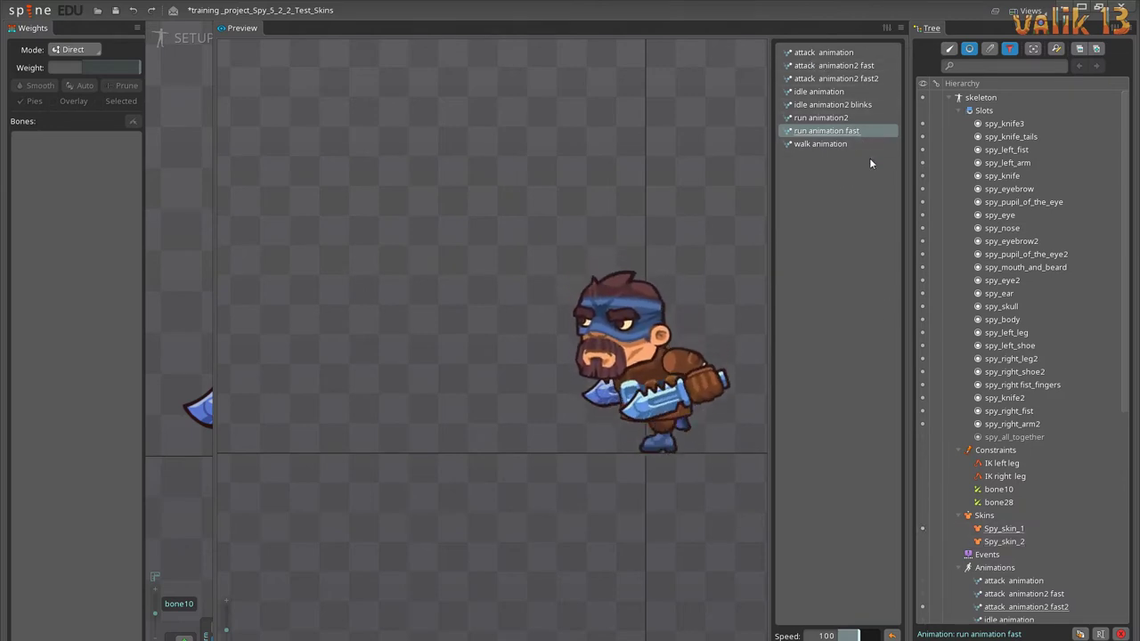
{"action": "left_click", "coordinate": [860, 79]}
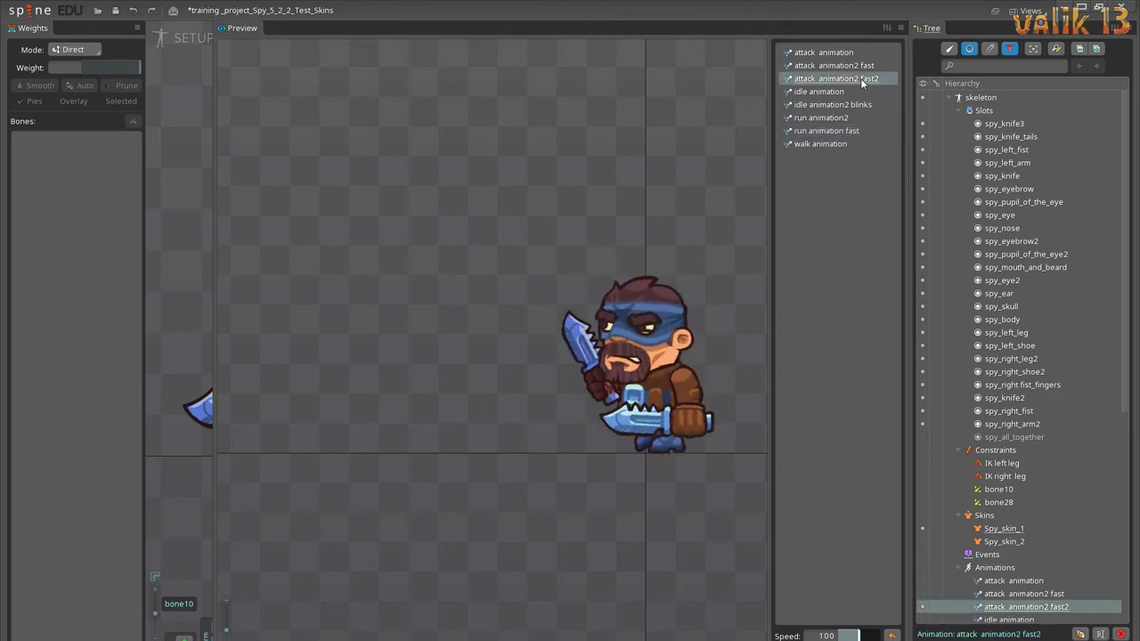
{"action": "left_click", "coordinate": [923, 540]}
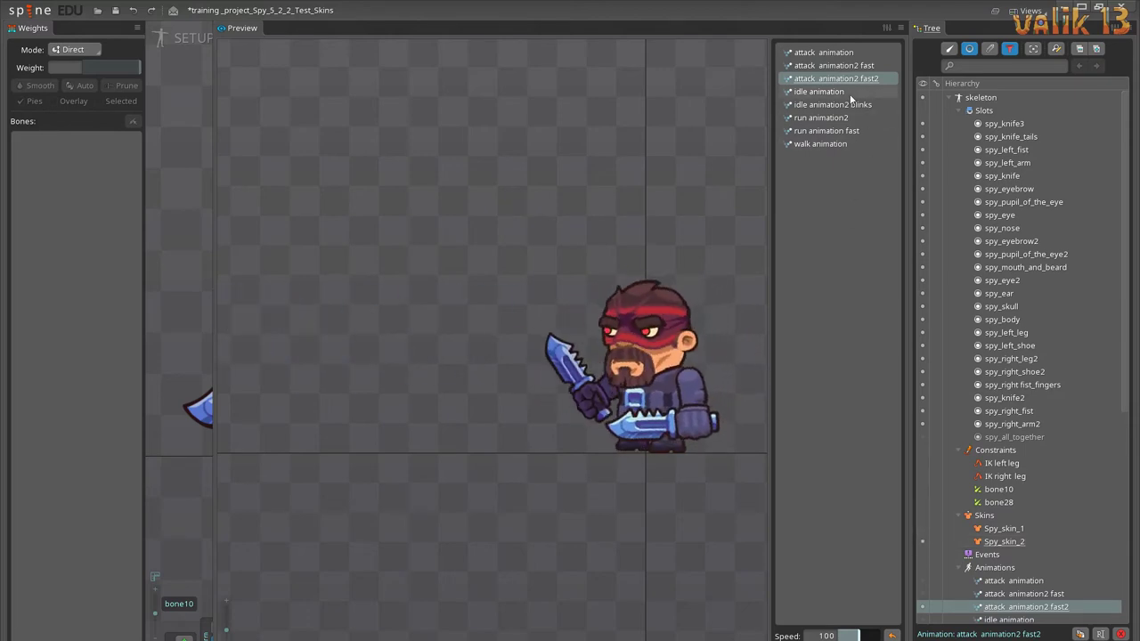
Step: With Spy_skin_2 shown, preview walk animation, run animation fast, walk animation again, idle animation and attack animation2 fast2
{"action": "left_click", "coordinate": [812, 144]}
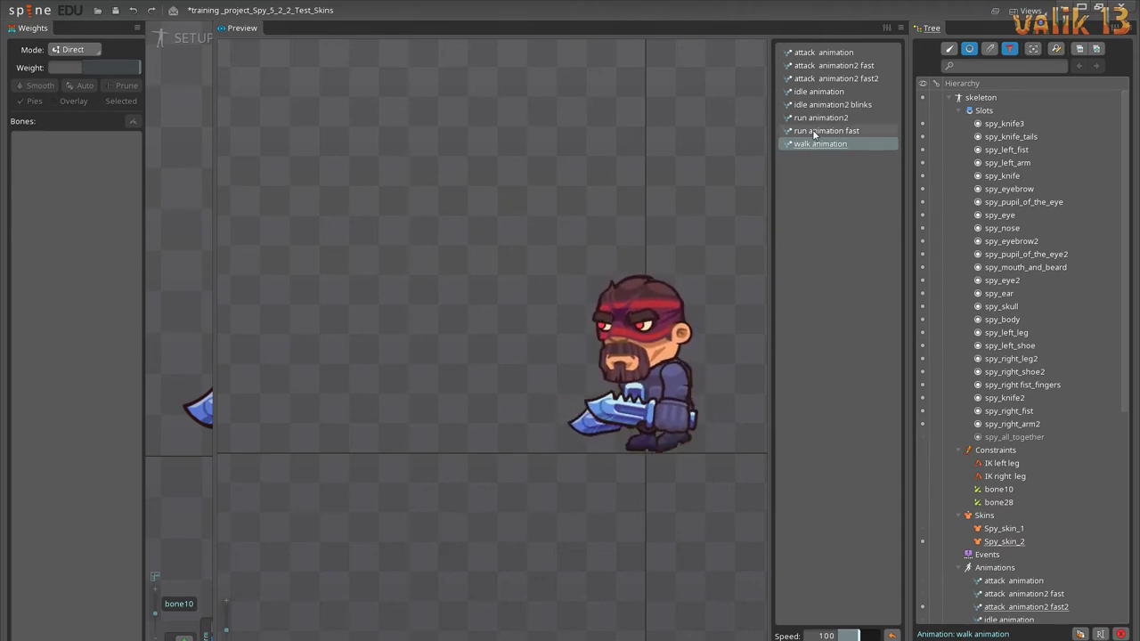
{"action": "left_click", "coordinate": [812, 131]}
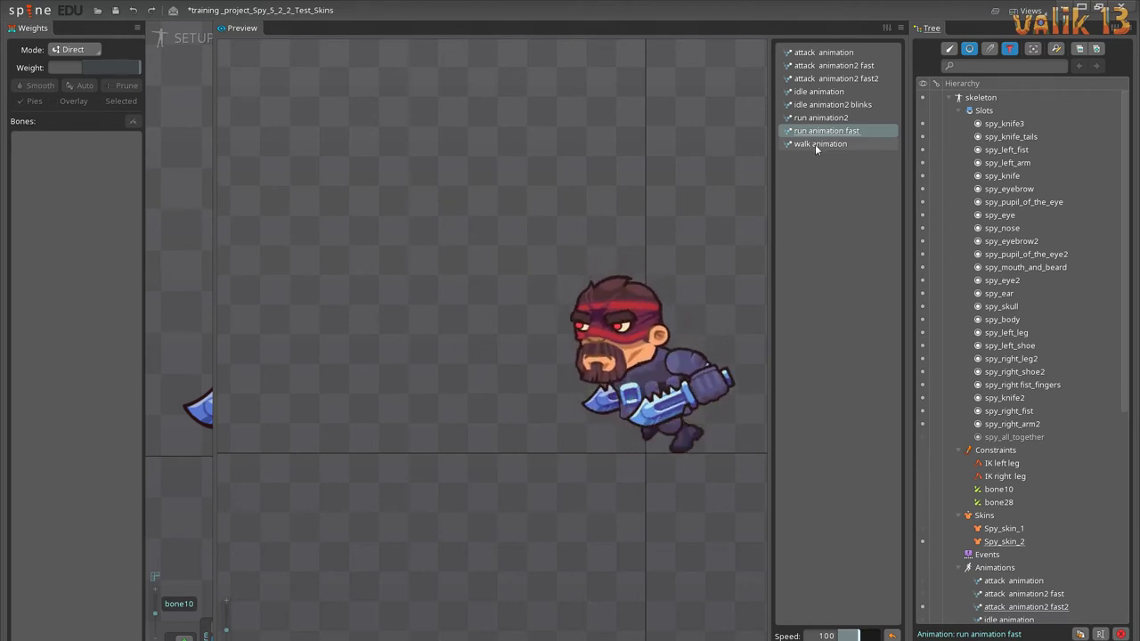
{"action": "left_click", "coordinate": [815, 144]}
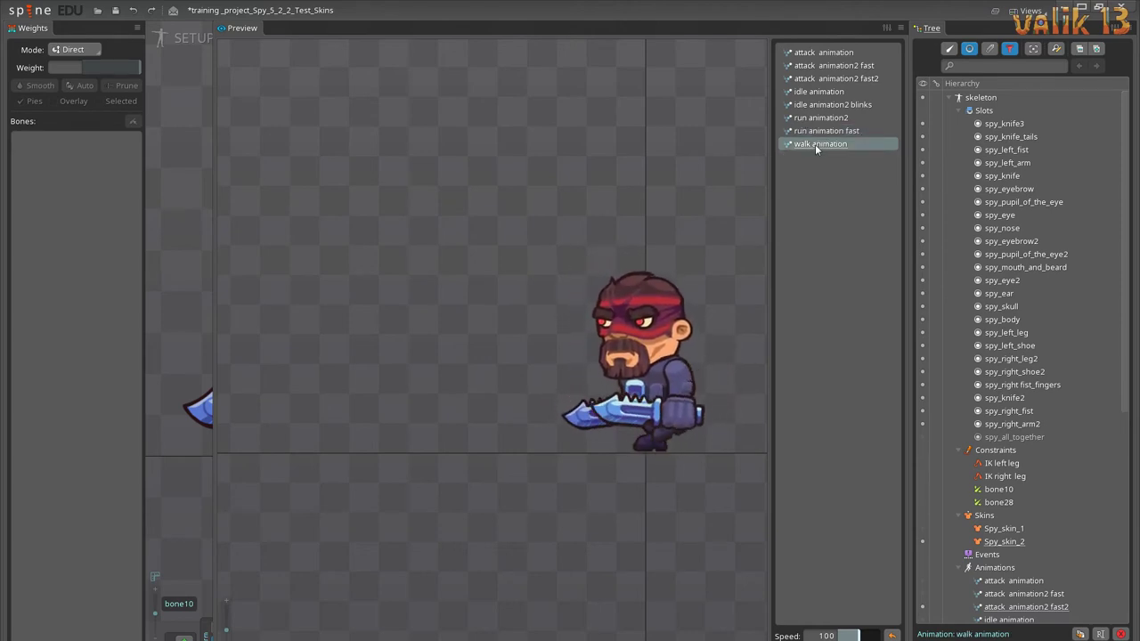
{"action": "left_click", "coordinate": [826, 93]}
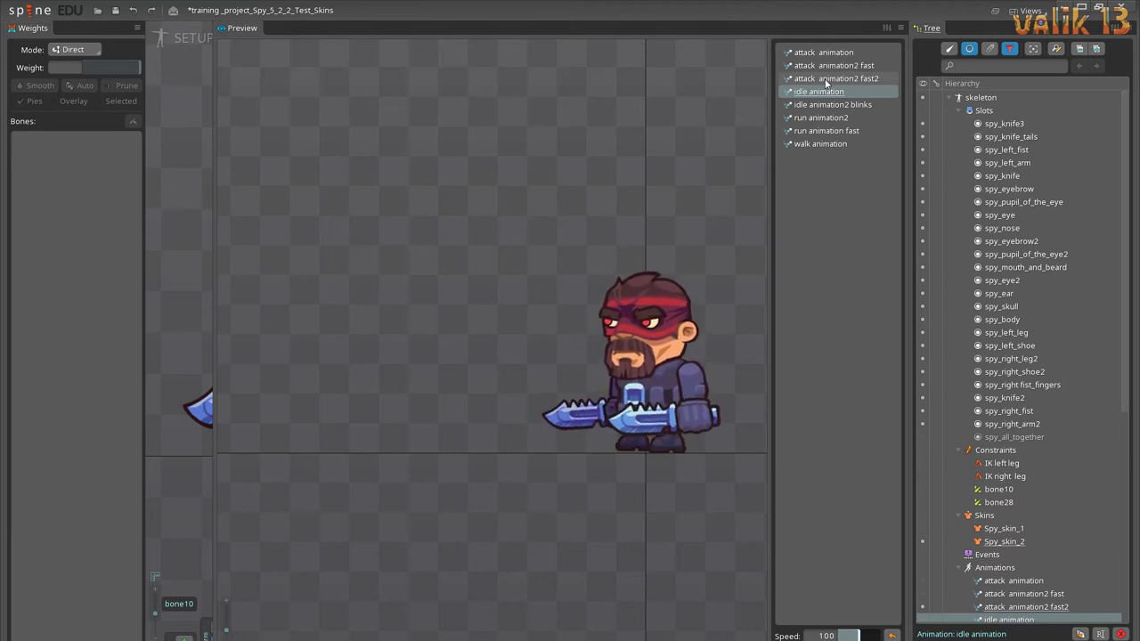
{"action": "left_click", "coordinate": [827, 81]}
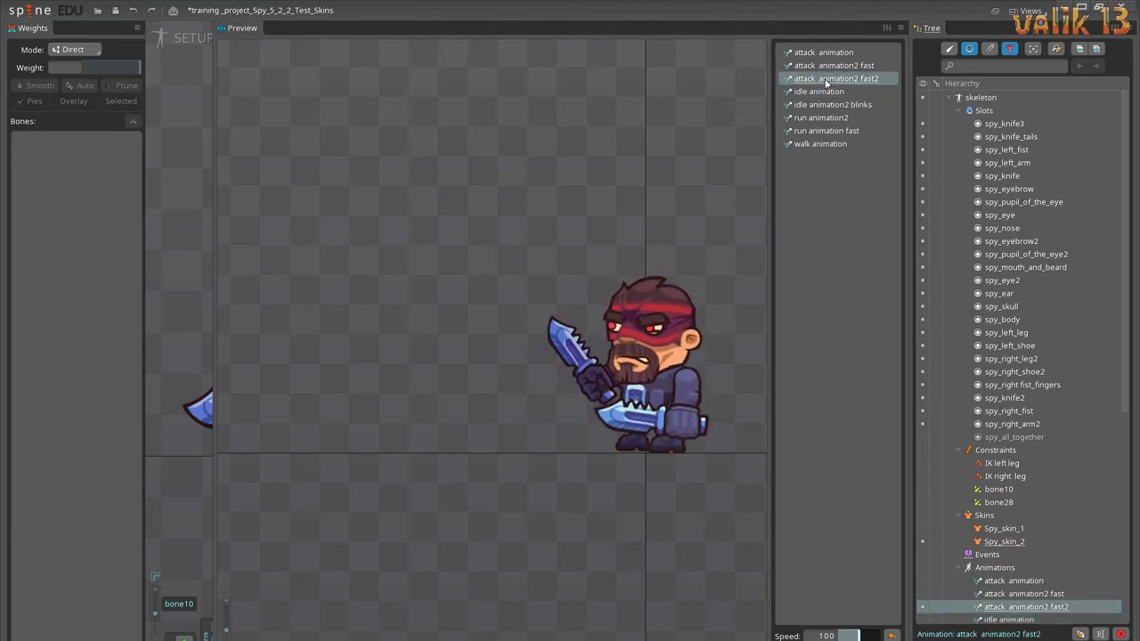
Step: Preview walk animation, idle animation2 blinks, idle animation and attack animation2 fast2 on Spy_skin_2, ending on idle animation
{"action": "left_click", "coordinate": [830, 146]}
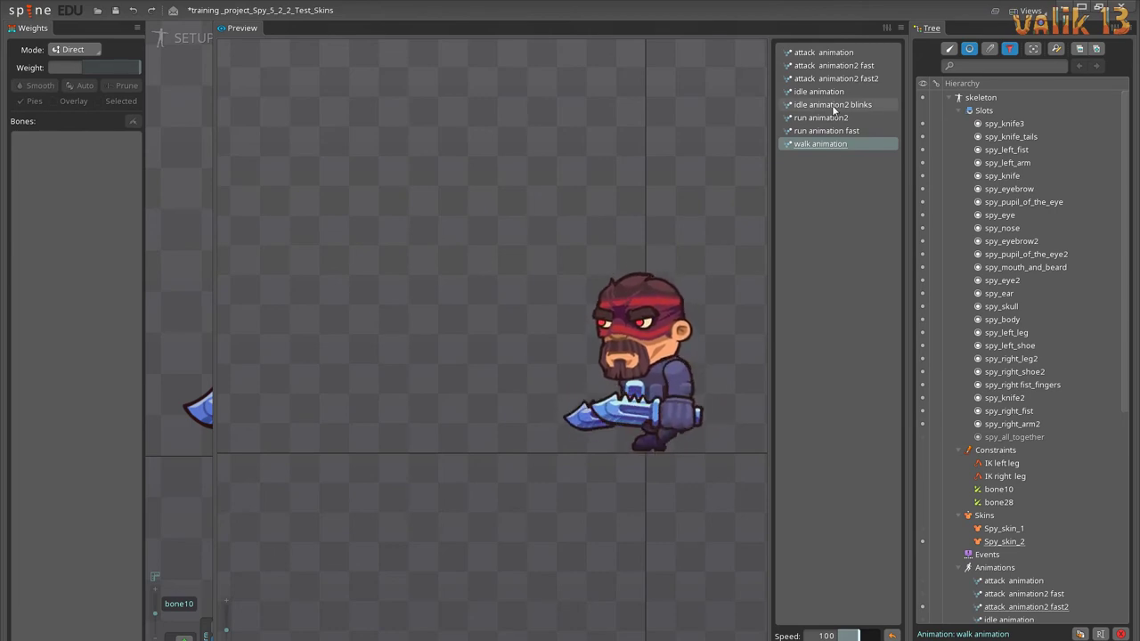
{"action": "left_click", "coordinate": [834, 108]}
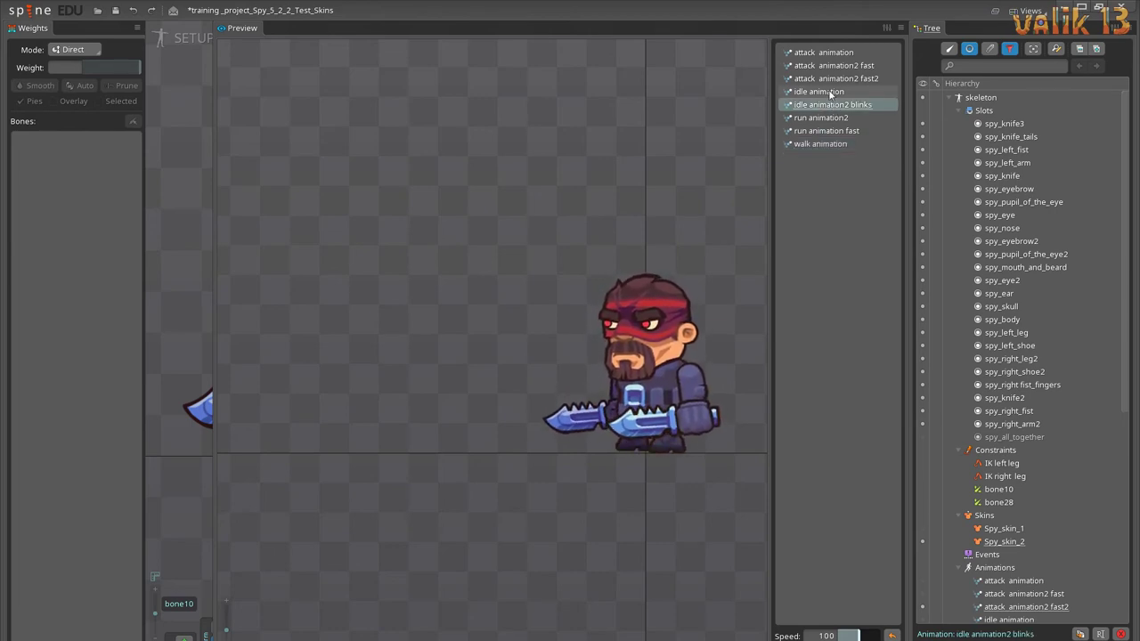
{"action": "left_click", "coordinate": [828, 91]}
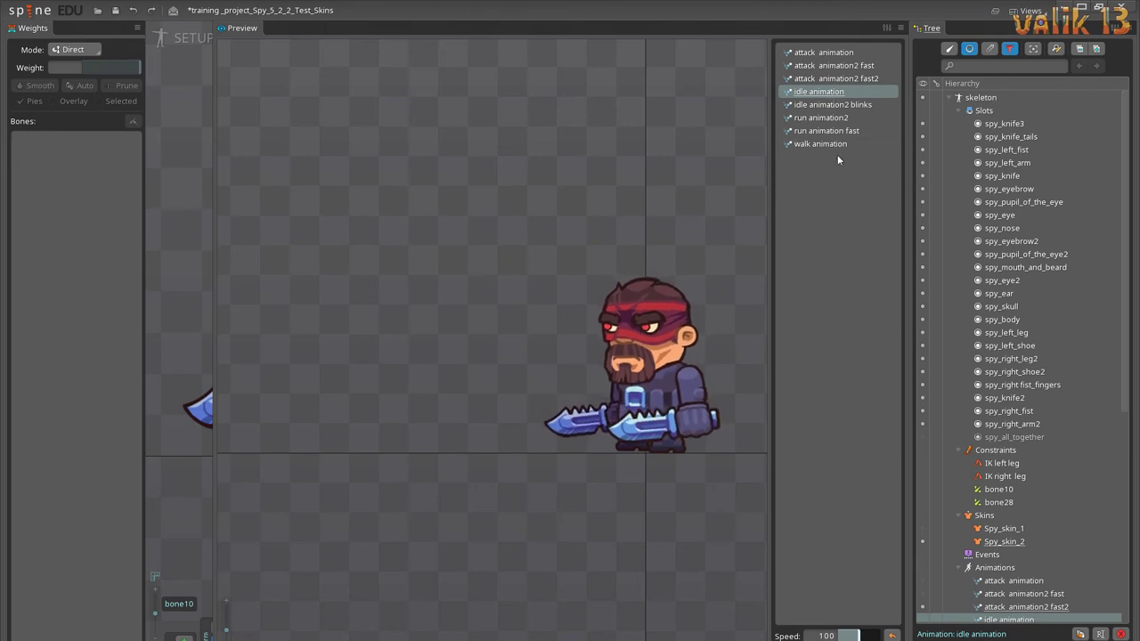
{"action": "left_click", "coordinate": [852, 77]}
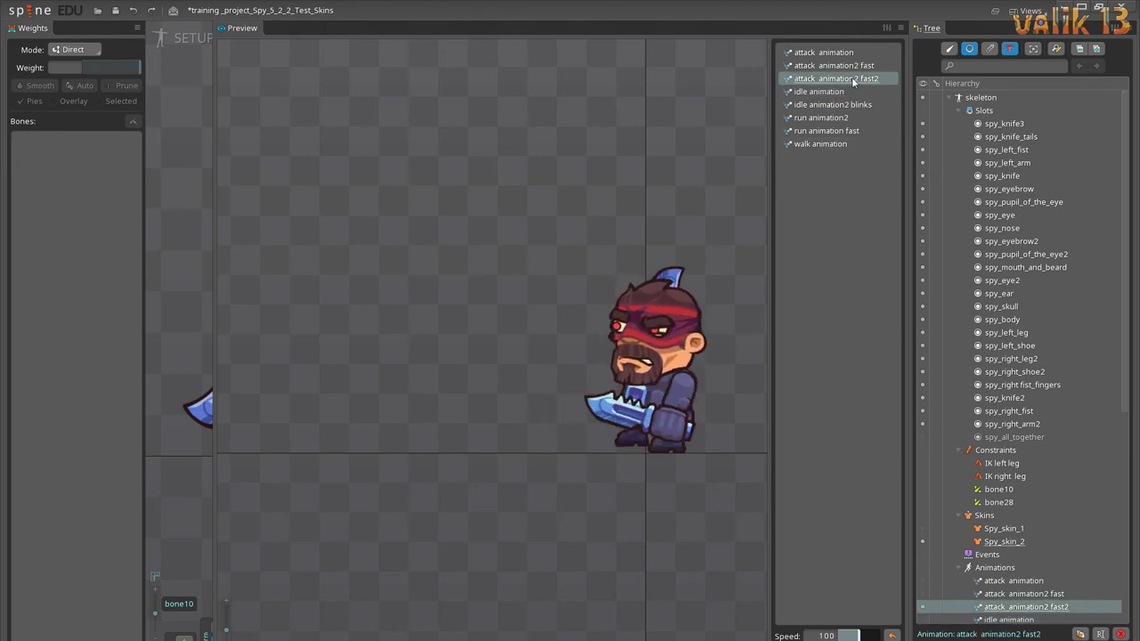
{"action": "left_click", "coordinate": [830, 91]}
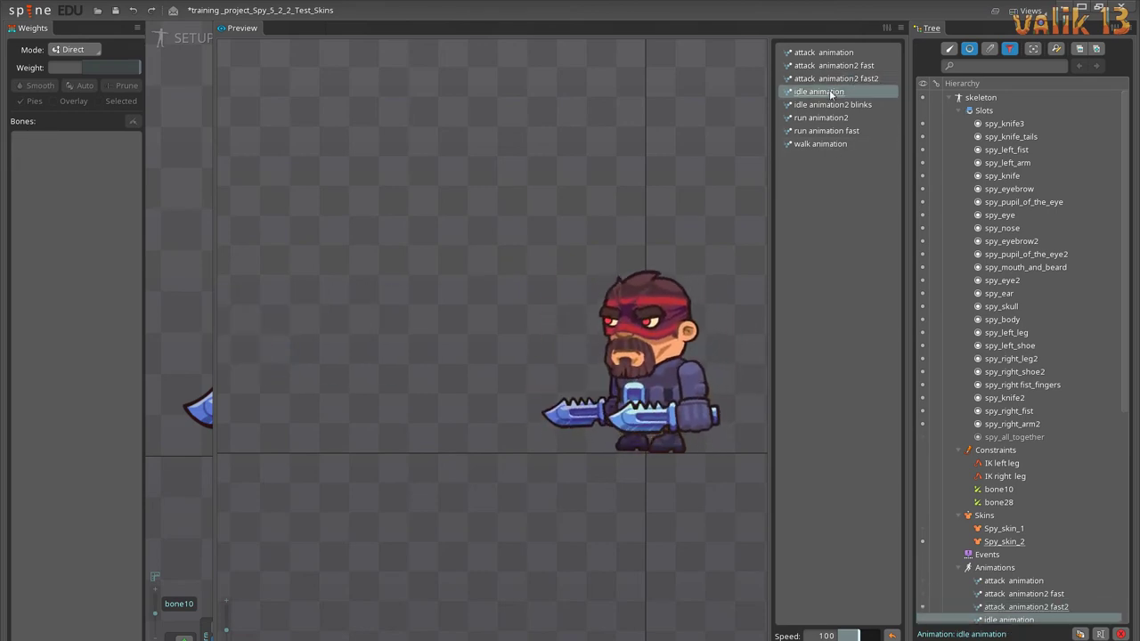
Step: Preview walk animation, return to idle animation, and alternate twice between Spy_skin_1 and Spy_skin_2, ending on Spy_skin_2
{"action": "left_click", "coordinate": [826, 144]}
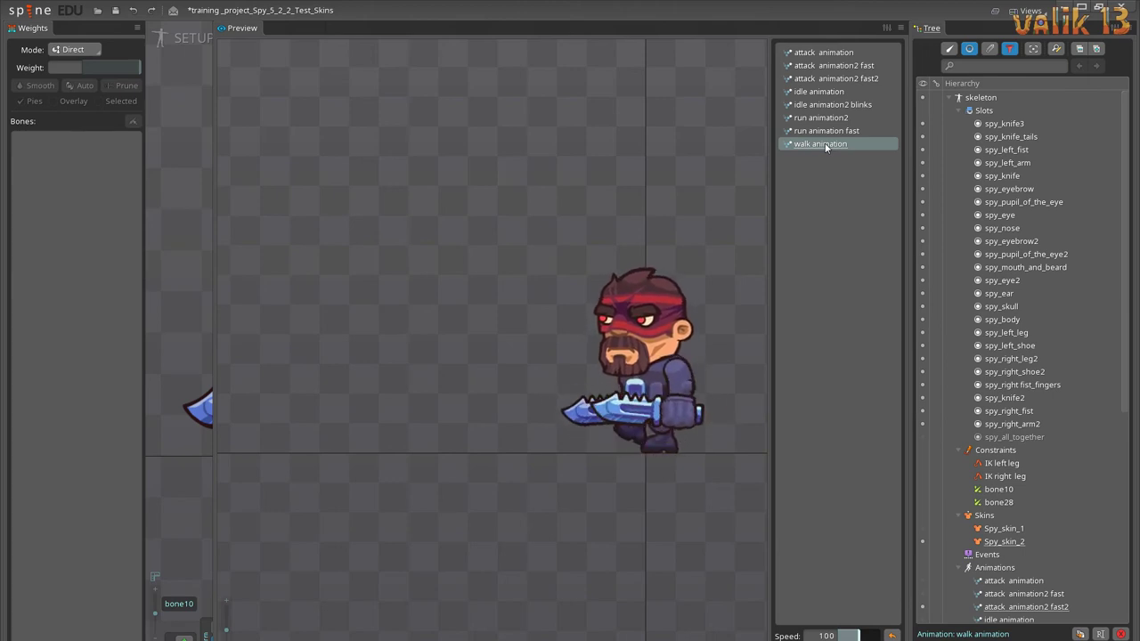
{"action": "left_click", "coordinate": [827, 93]}
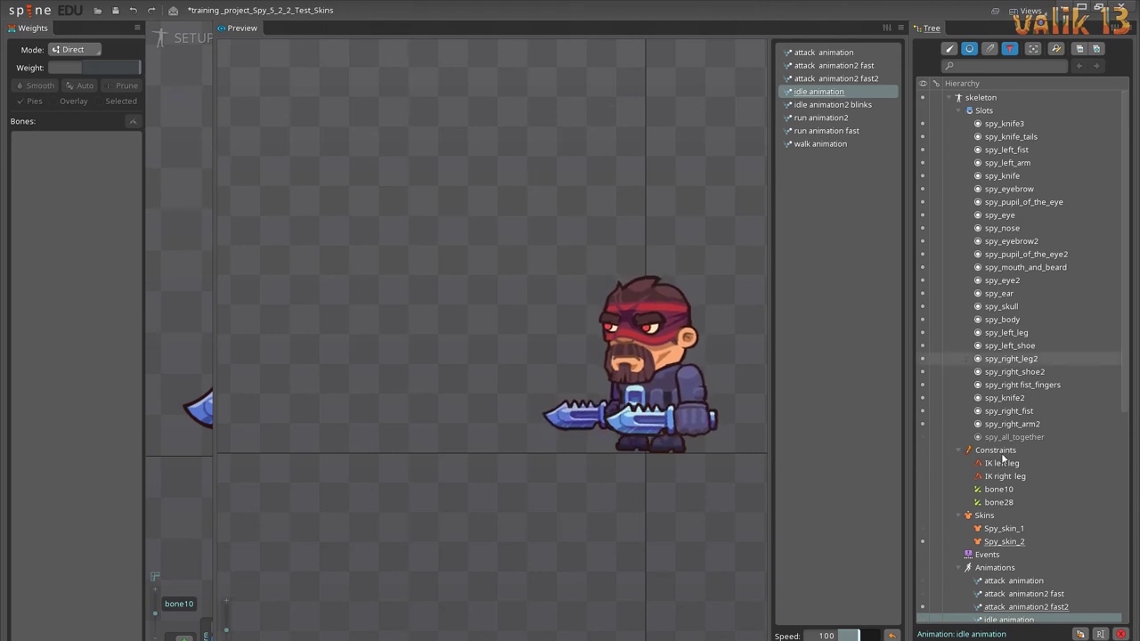
{"action": "left_click", "coordinate": [923, 530]}
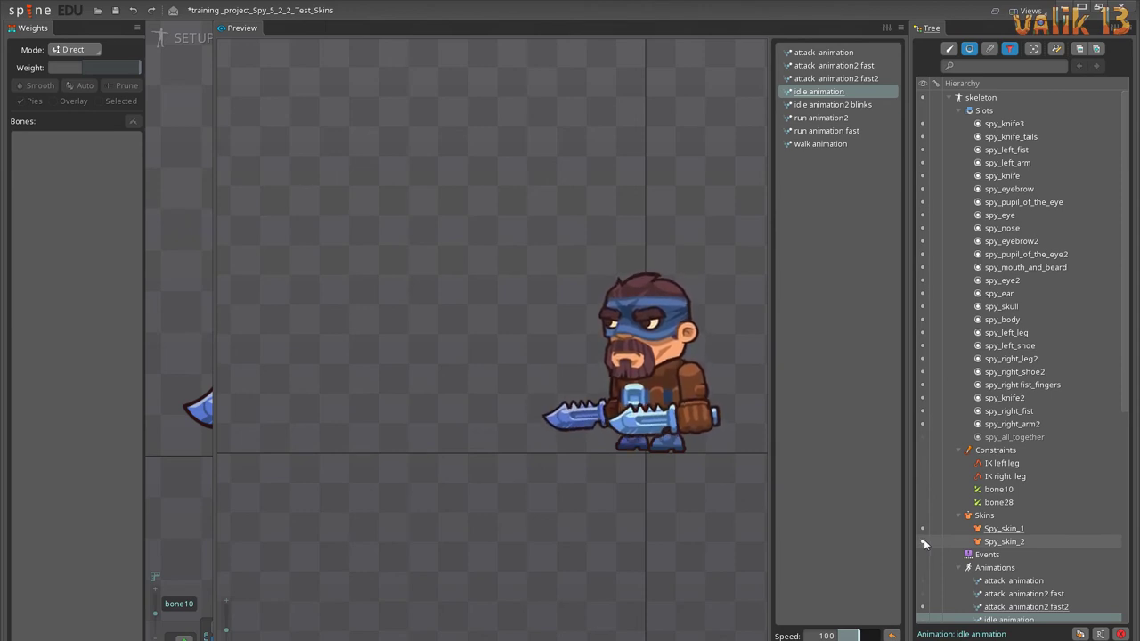
{"action": "left_click", "coordinate": [924, 540]}
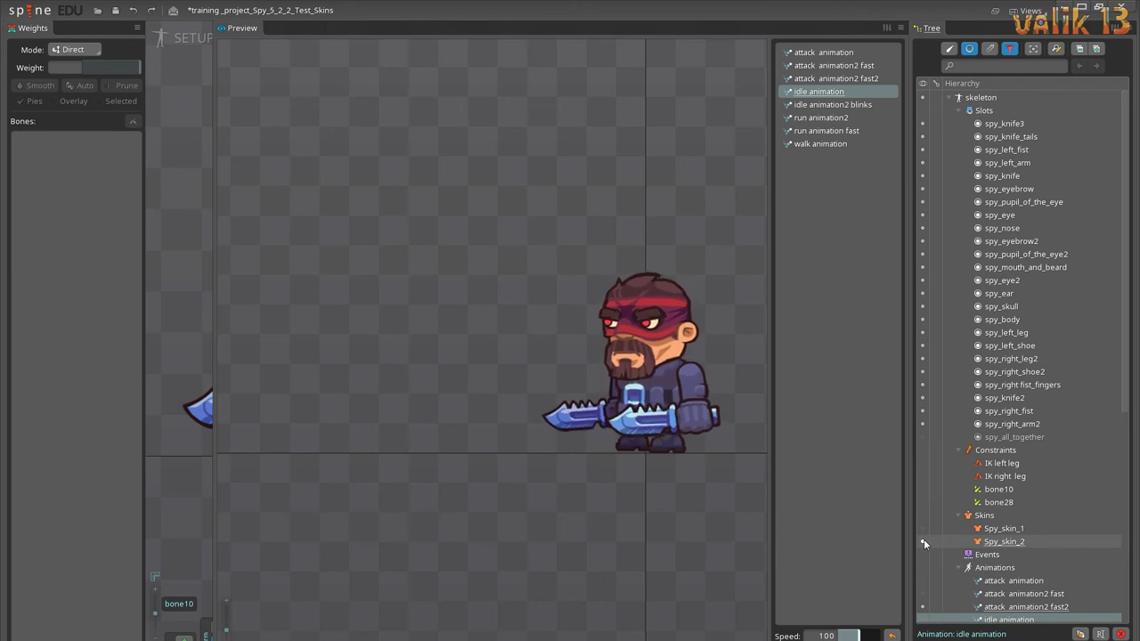
{"action": "left_click", "coordinate": [924, 529]}
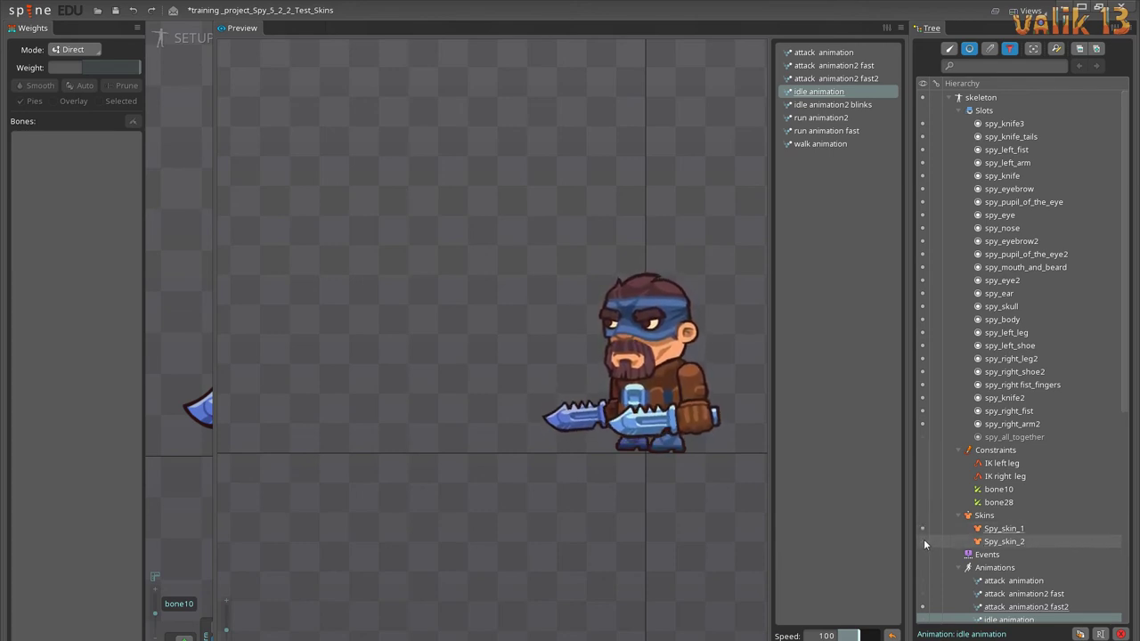
{"action": "left_click", "coordinate": [924, 540]}
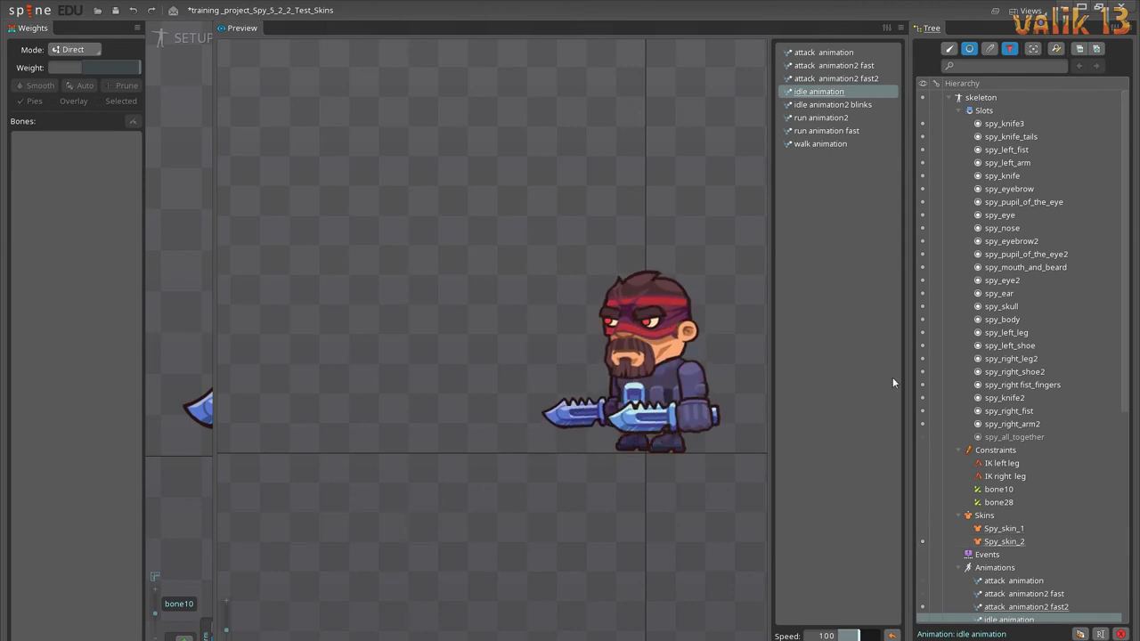
Step: Compare Spy_skin_1 and Spy_skin_2 in attack animation2 fast2, and preview walk animation and idle animation on Spy_skin_2
{"action": "left_click", "coordinate": [857, 79]}
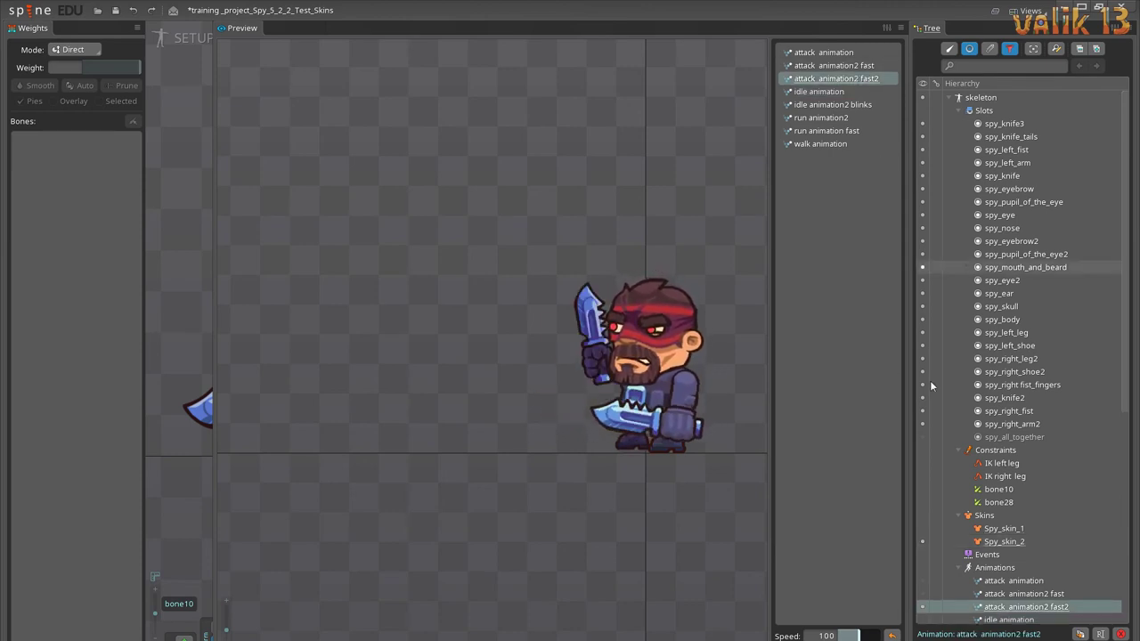
{"action": "left_click", "coordinate": [924, 530]}
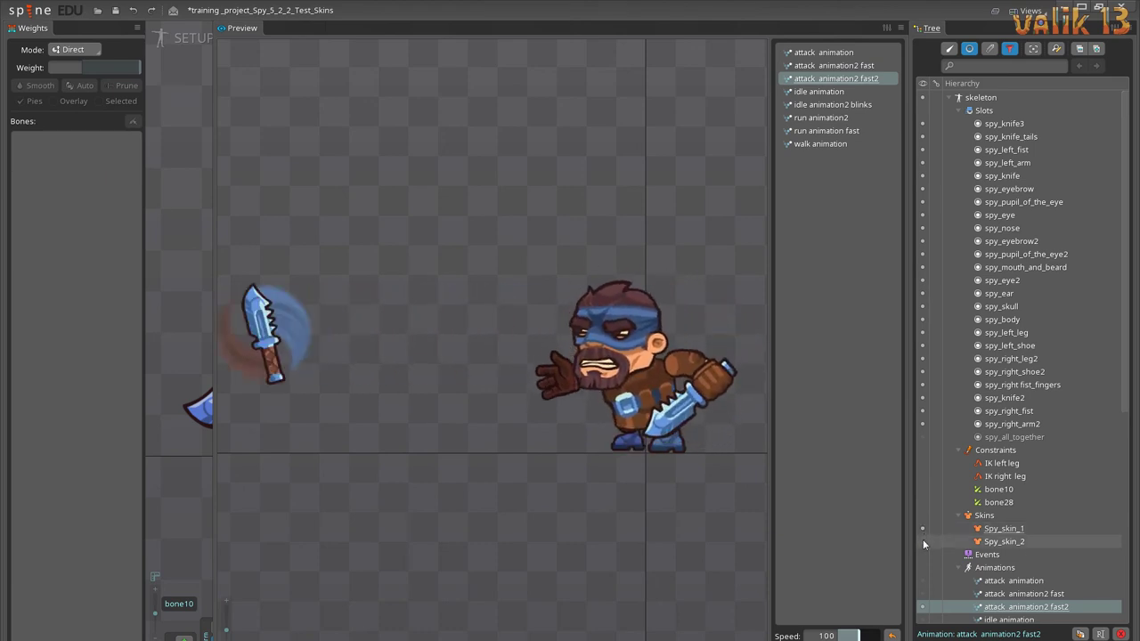
{"action": "left_click", "coordinate": [923, 541]}
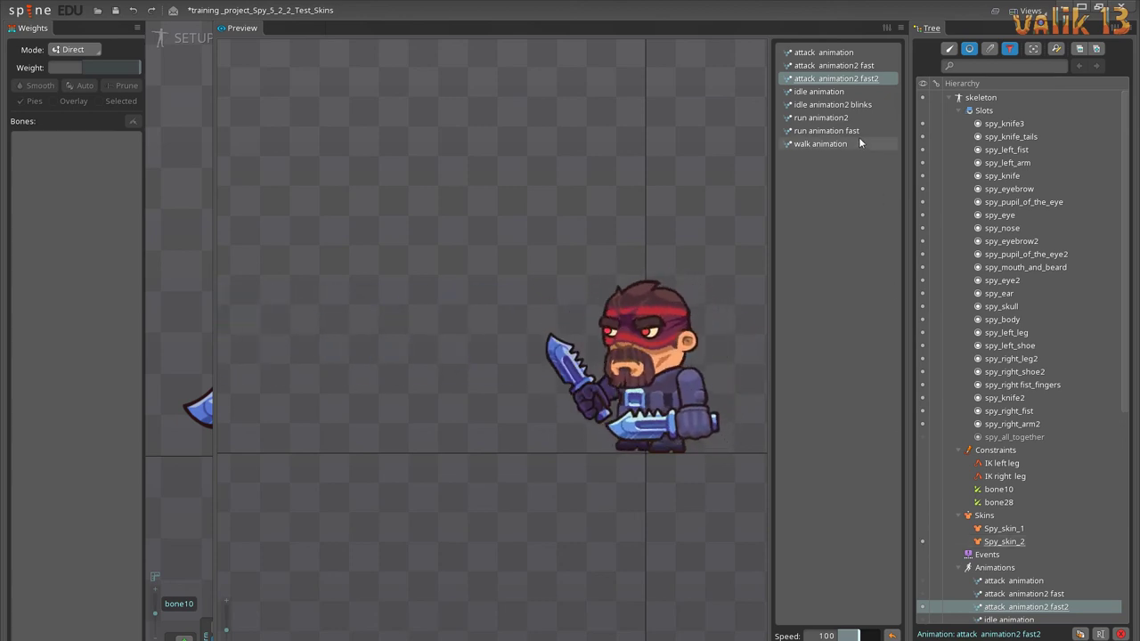
{"action": "left_click", "coordinate": [829, 144]}
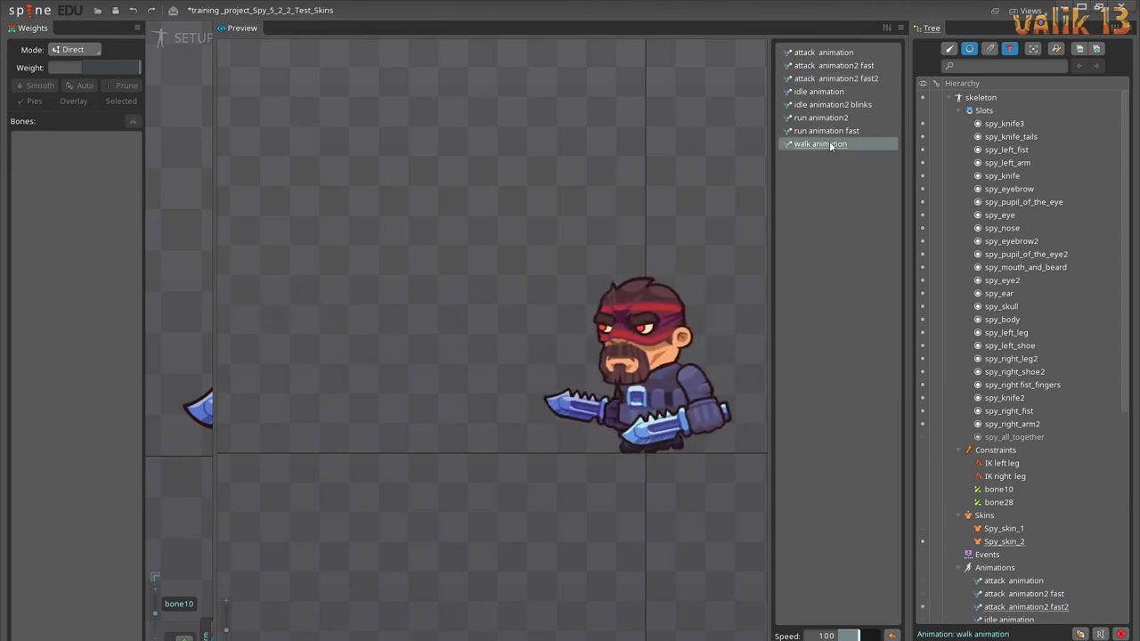
{"action": "left_click", "coordinate": [827, 91]}
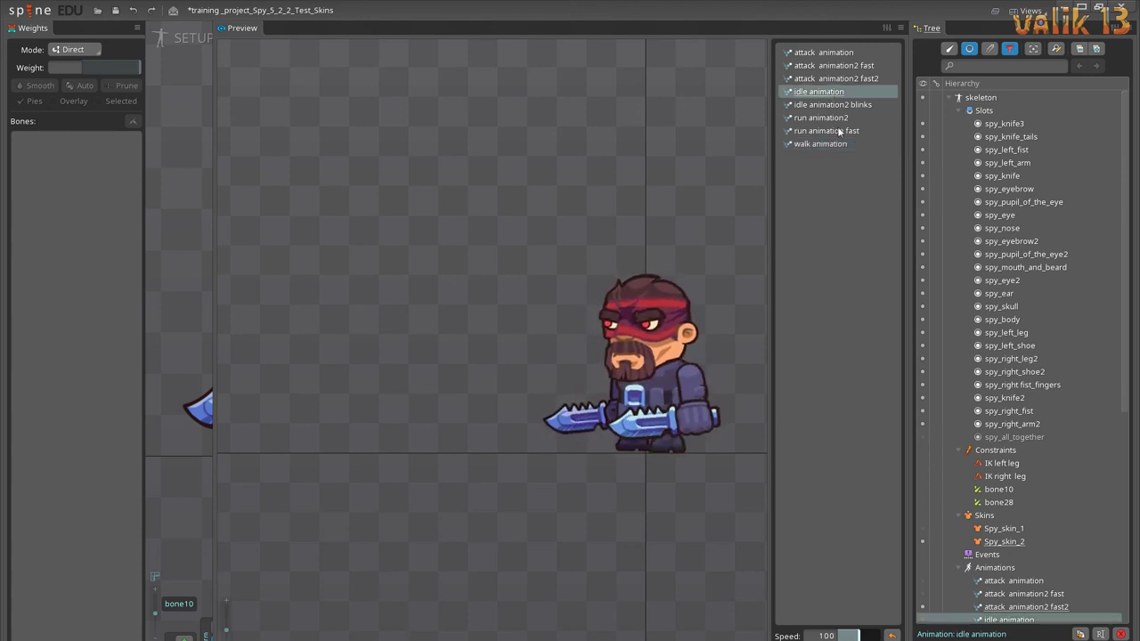